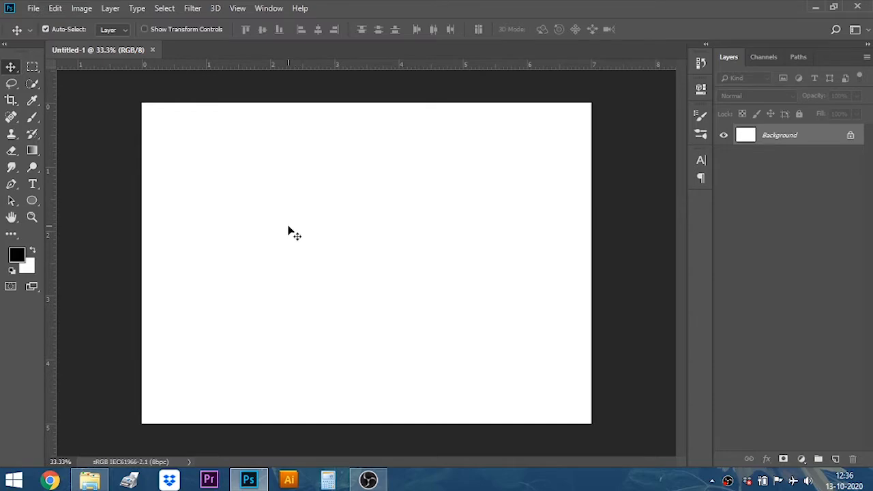
Open the lone tree and green field photo from the Mix Photos folder as a separate document in Photoshop.
{"action": "left_click", "coordinate": [89, 480]}
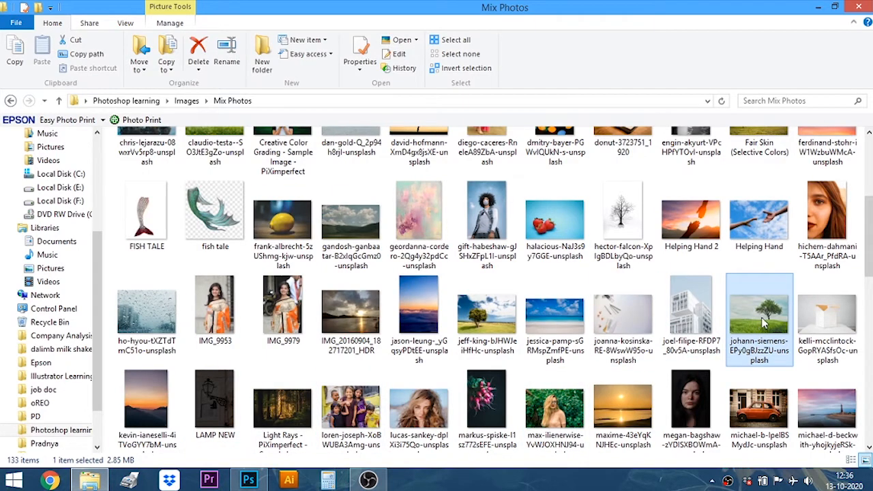
{"action": "left_click_drag", "start_coordinate": [762, 315], "coordinate": [194, 57]}
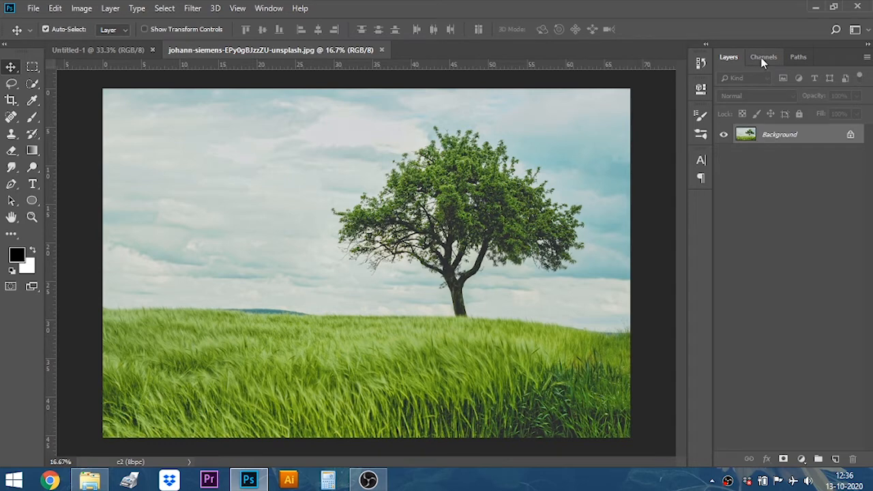
Duplicate the Blue channel of the tree photo.
{"action": "left_click", "coordinate": [763, 60]}
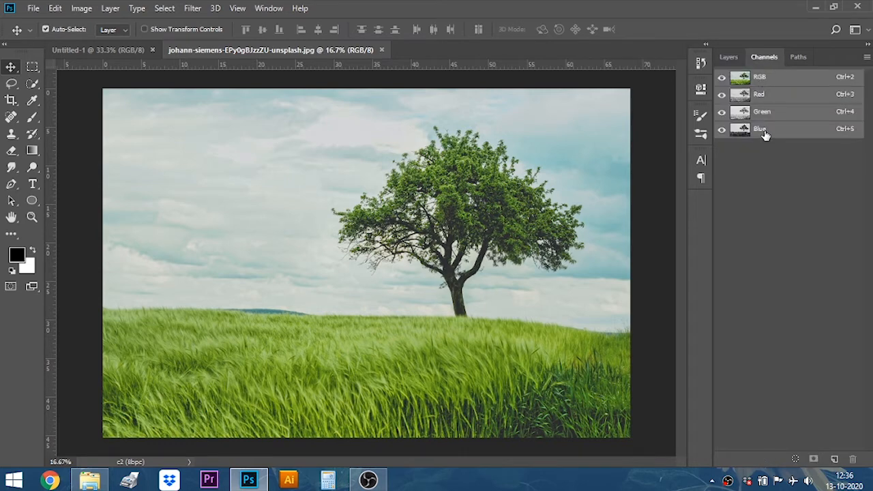
{"action": "left_click", "coordinate": [765, 131]}
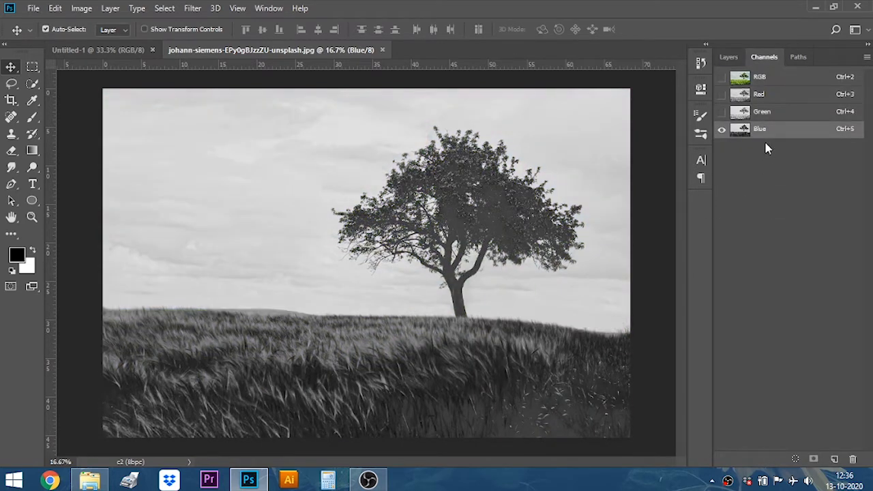
{"action": "left_click_drag", "start_coordinate": [765, 132], "coordinate": [833, 459]}
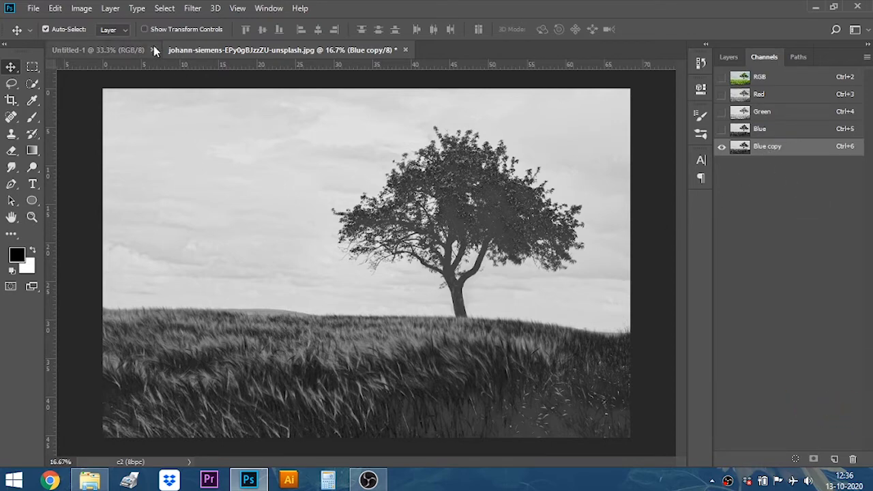
Apply Levels to the Blue copy channel with input values of black 147, midtone 0.09 and white 176.
{"action": "left_click", "coordinate": [88, 11]}
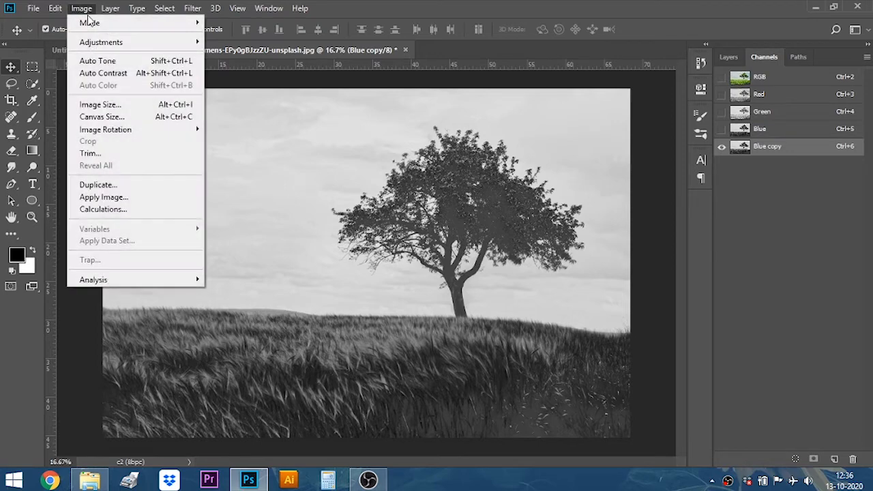
{"action": "mouse_move", "coordinate": [100, 44]}
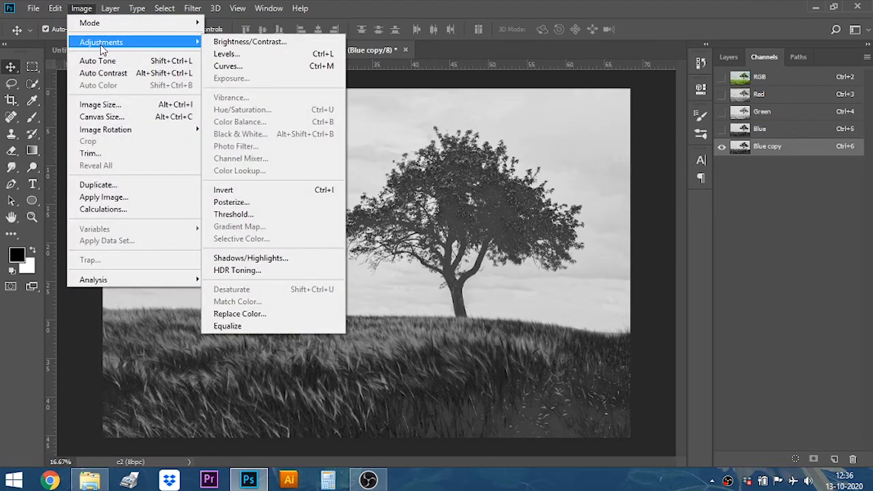
{"action": "left_click", "coordinate": [239, 54]}
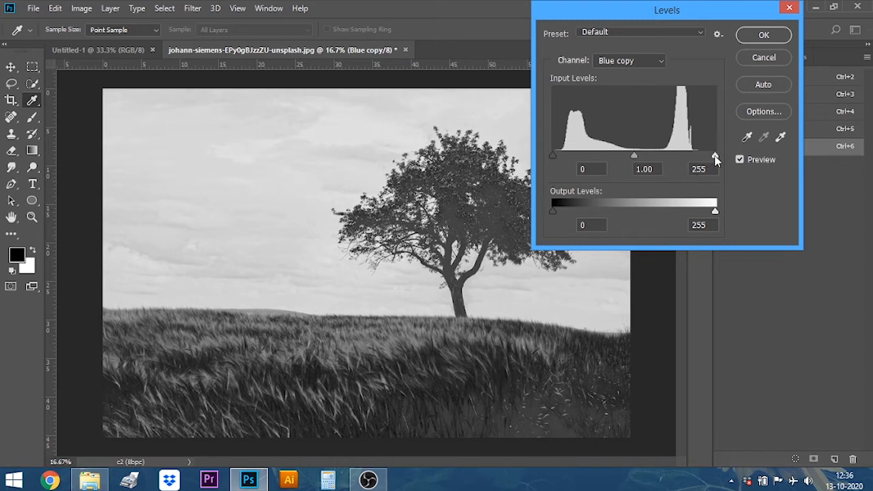
{"action": "left_click_drag", "start_coordinate": [715, 157], "coordinate": [670, 159]}
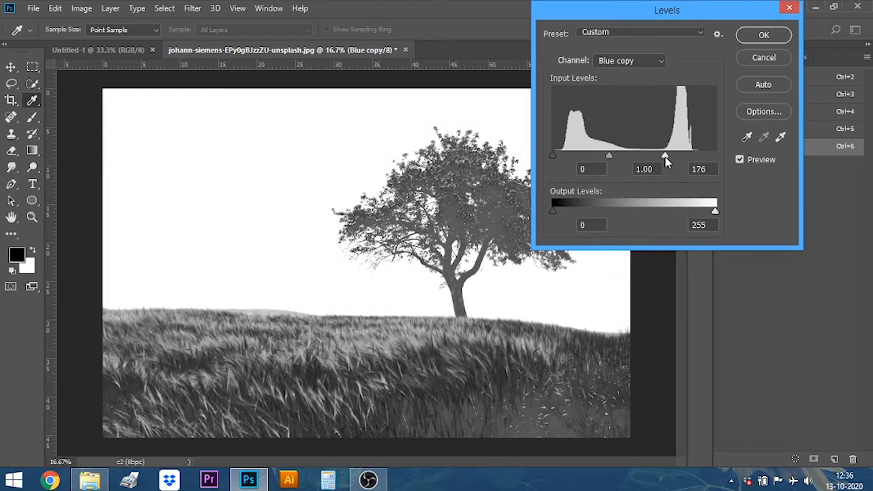
{"action": "left_click_drag", "start_coordinate": [609, 156], "coordinate": [658, 156]}
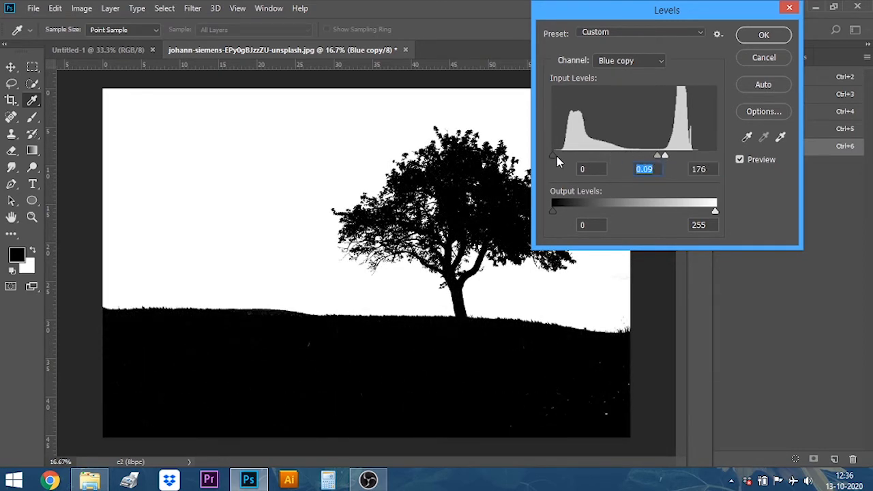
{"action": "left_click_drag", "start_coordinate": [552, 157], "coordinate": [644, 156]}
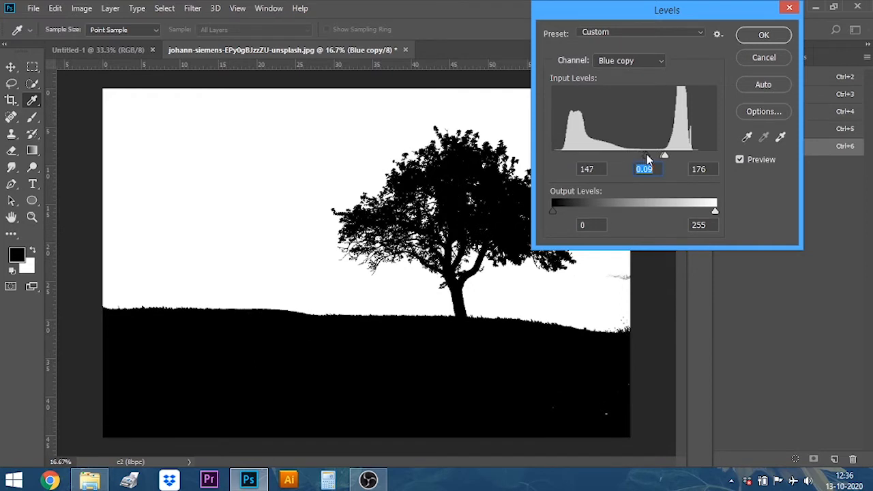
{"action": "left_click", "coordinate": [647, 159]}
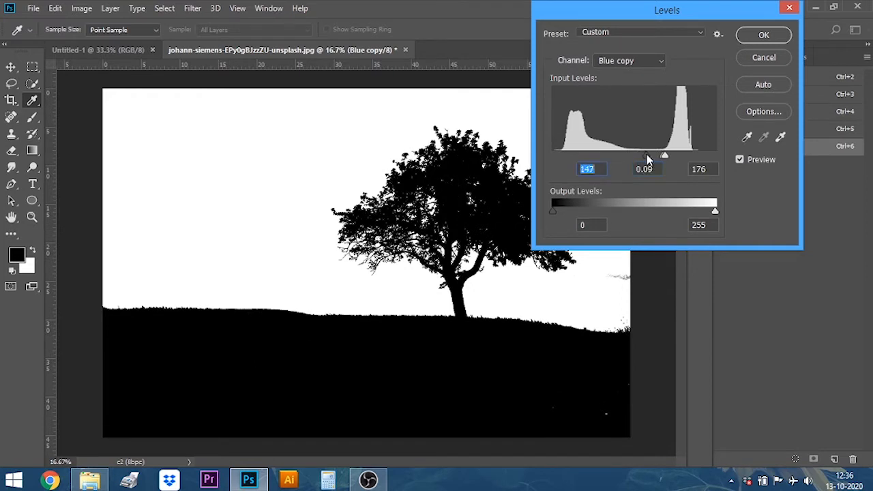
{"action": "left_click", "coordinate": [764, 36]}
{"action": "key", "text": "v"}
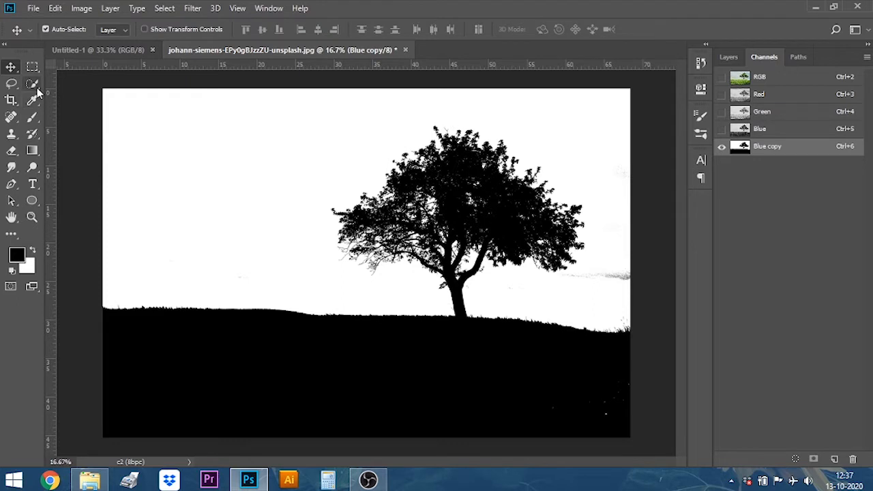
Paint black over the white specks in the ground of the Blue copy channel with a Hard Round brush.
{"action": "left_click", "coordinate": [32, 117]}
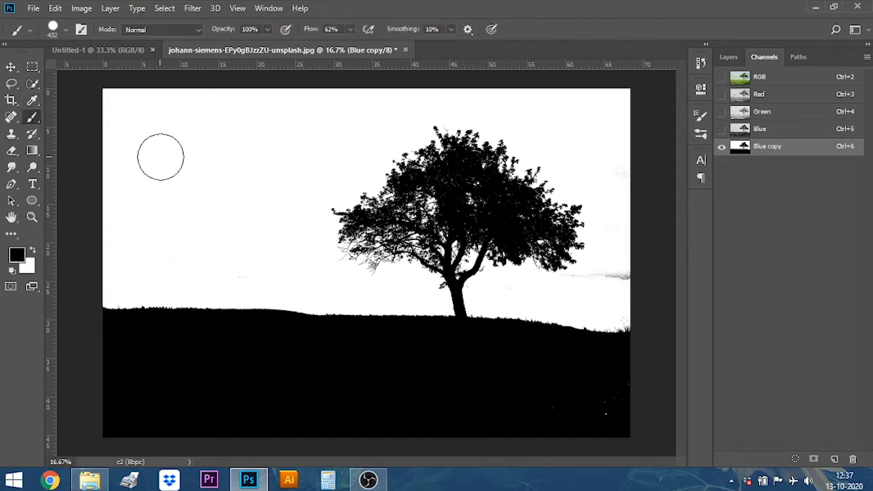
{"action": "right_click", "coordinate": [277, 169]}
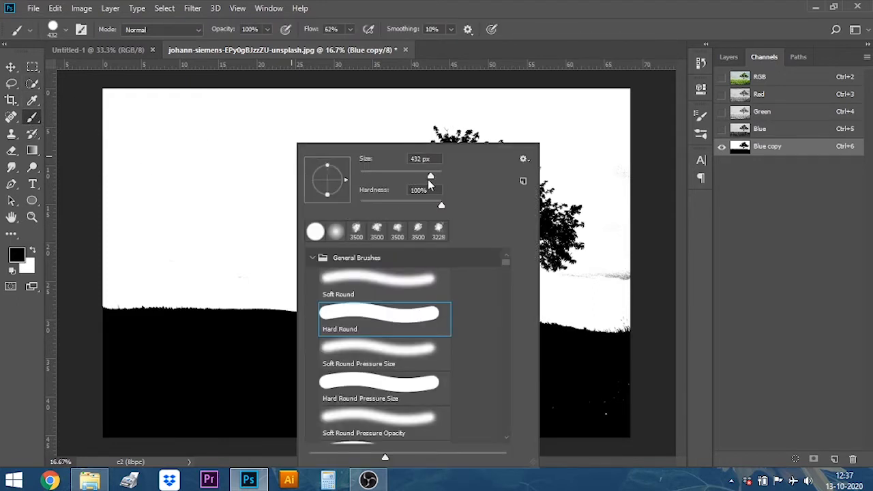
{"action": "left_click", "coordinate": [369, 312]}
{"action": "left_click", "coordinate": [229, 340]}
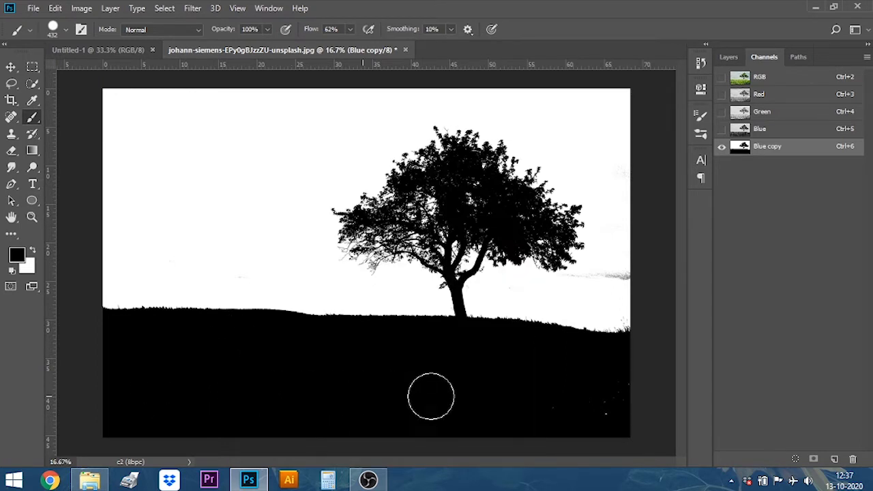
{"action": "mouse_move", "coordinate": [431, 397]}
{"action": "left_mouse_down"}
{"action": "mouse_move", "coordinate": [604, 407]}
{"action": "mouse_move", "coordinate": [618, 395]}
{"action": "mouse_move", "coordinate": [586, 370]}
{"action": "mouse_move", "coordinate": [594, 361]}
{"action": "left_mouse_up"}
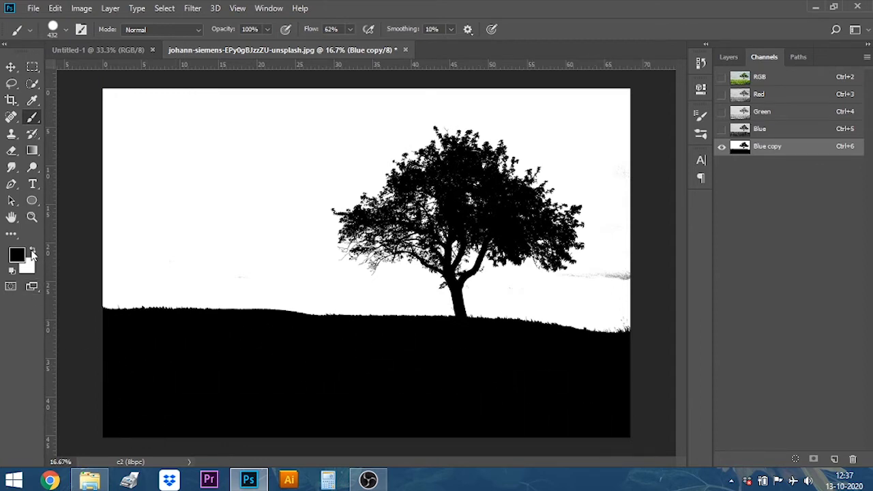
Paint white over the grey marks in the sky beside the tree, and restore black as the foreground colour.
{"action": "left_click", "coordinate": [32, 253]}
{"action": "mouse_move", "coordinate": [604, 282]}
{"action": "left_mouse_down"}
{"action": "mouse_move", "coordinate": [626, 279]}
{"action": "mouse_move", "coordinate": [590, 284]}
{"action": "left_mouse_up"}
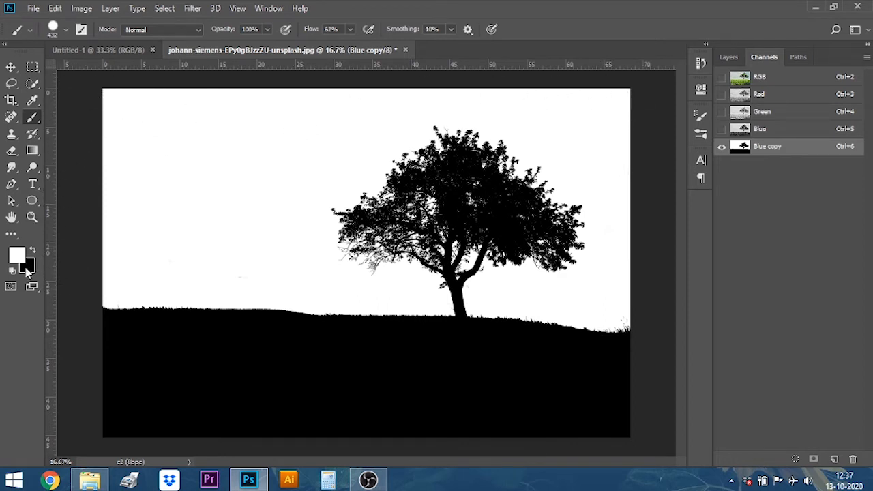
{"action": "left_click", "coordinate": [32, 252]}
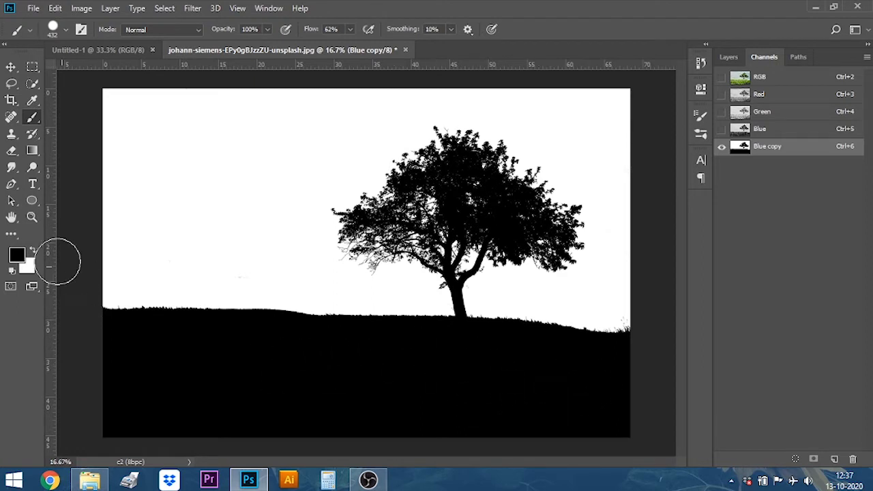
{"action": "left_click", "coordinate": [12, 66]}
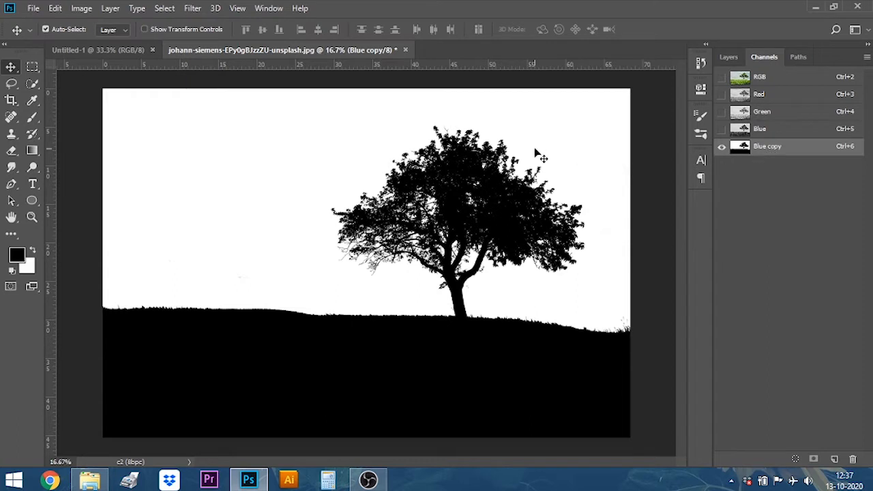
Invert the Blue copy channel.
{"action": "left_click", "coordinate": [88, 10]}
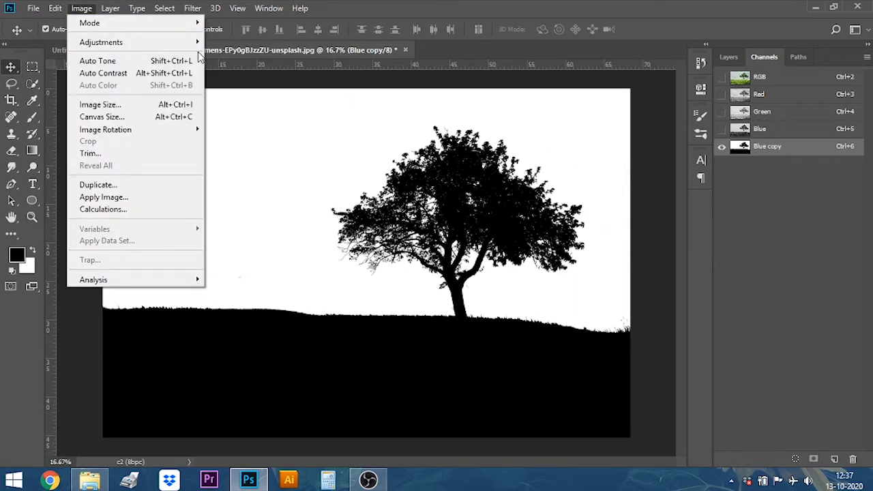
{"action": "mouse_move", "coordinate": [185, 43]}
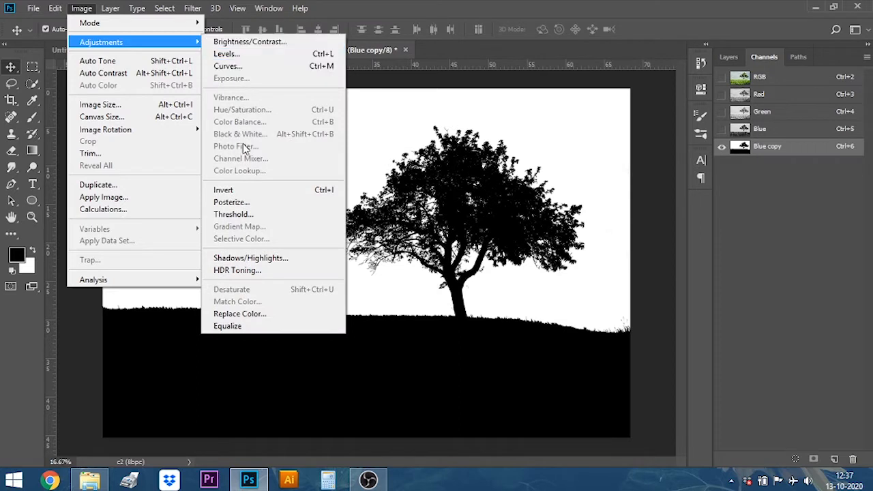
{"action": "left_click", "coordinate": [256, 192]}
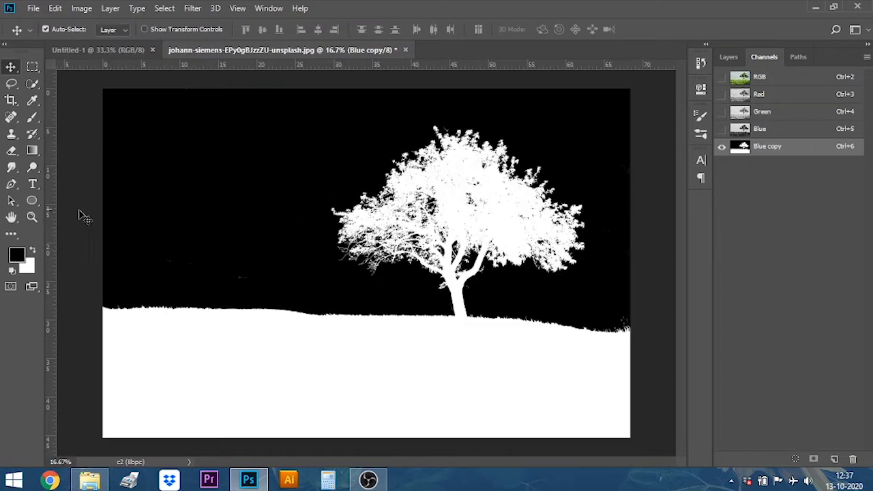
Brush black over the remaining light specks in the inverted sky.
{"action": "left_click", "coordinate": [32, 116]}
{"action": "mouse_move", "coordinate": [217, 262]}
{"action": "left_mouse_down"}
{"action": "mouse_move", "coordinate": [232, 267]}
{"action": "mouse_move", "coordinate": [176, 252]}
{"action": "mouse_move", "coordinate": [193, 264]}
{"action": "mouse_move", "coordinate": [264, 267]}
{"action": "left_mouse_up"}
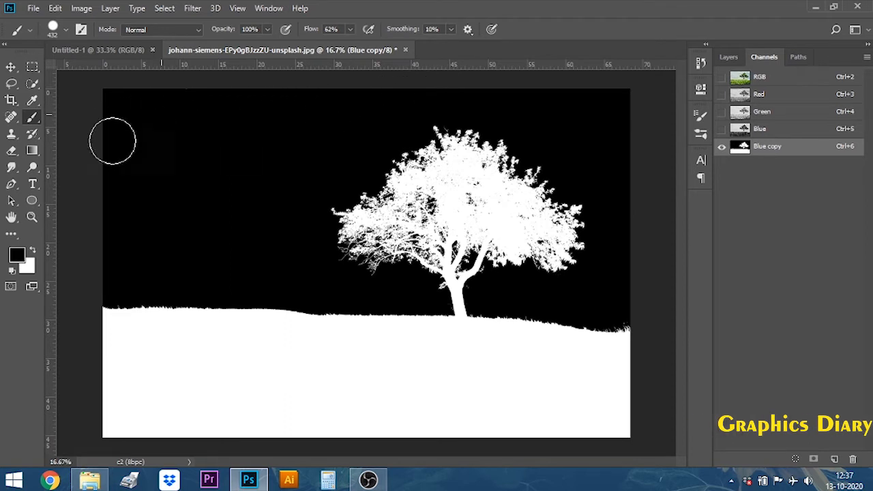
{"action": "left_click", "coordinate": [11, 67]}
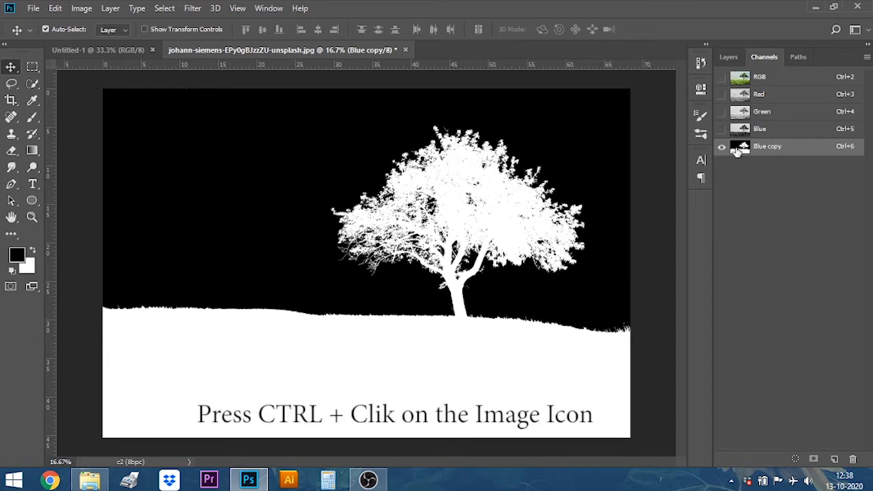
Load the Blue copy channel as a selection and switch back to the RGB composite channel.
{"action": "left_click", "coordinate": [722, 77]}
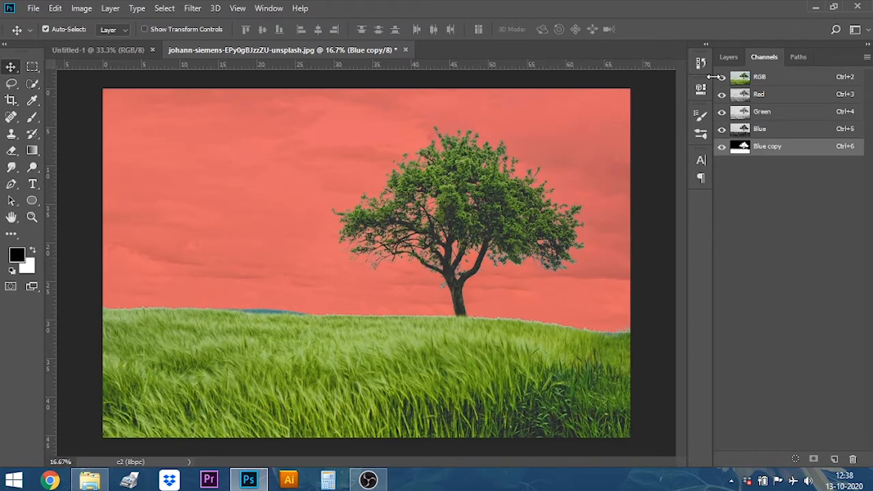
{"action": "left_click", "coordinate": [721, 80]}
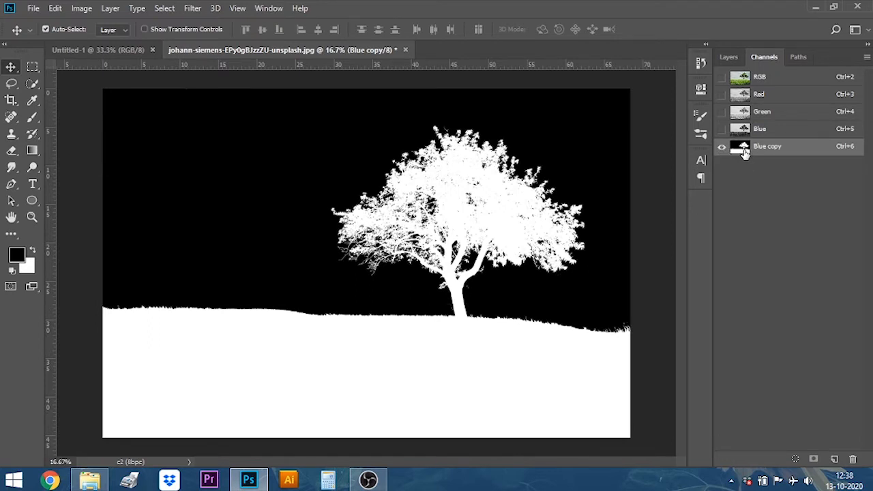
{"action": "left_click", "coordinate": [742, 147], "text": "ctrl"}
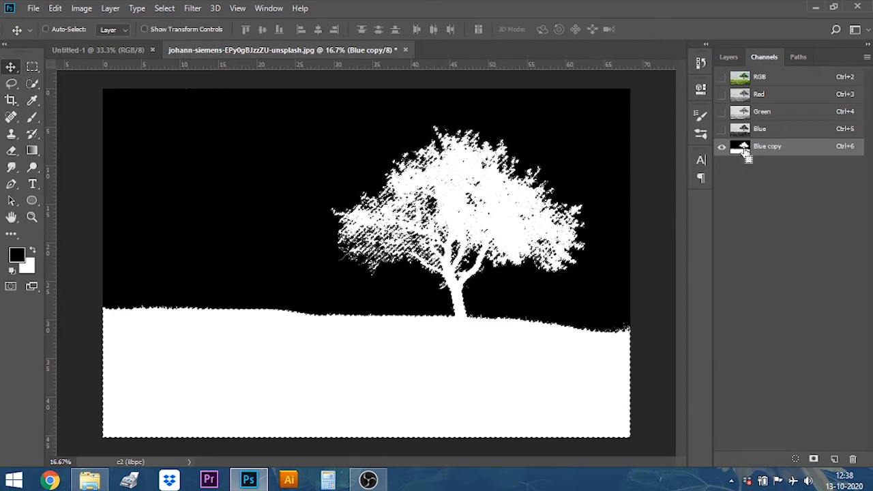
{"action": "left_click", "coordinate": [758, 80]}
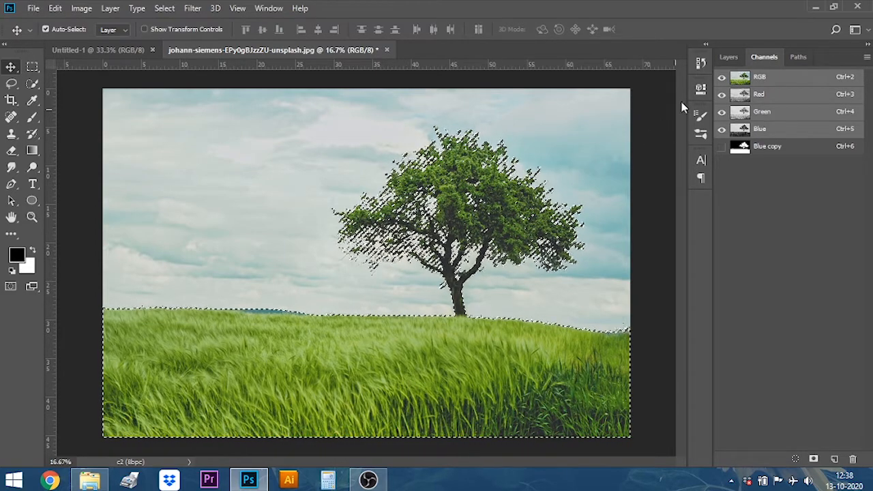
Copy the selected tree and grass from the Background to a new layer and hide the Background.
{"action": "left_click", "coordinate": [729, 57]}
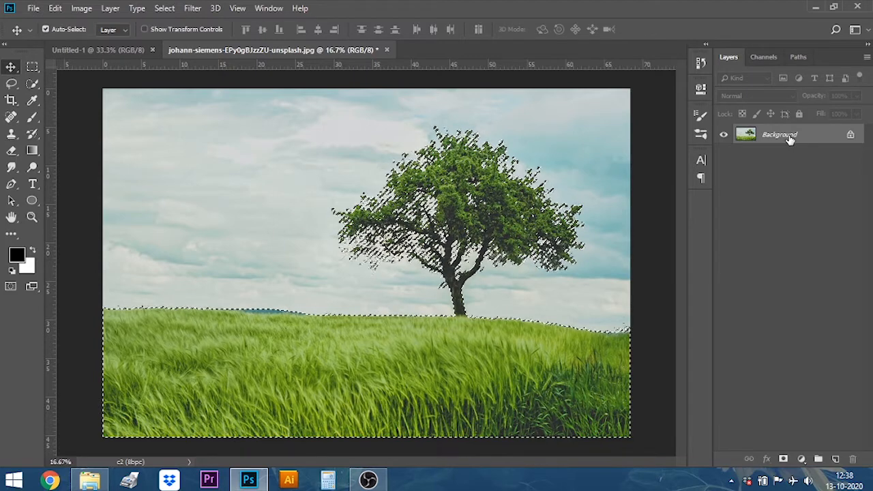
{"action": "key", "text": "ctrl+j"}
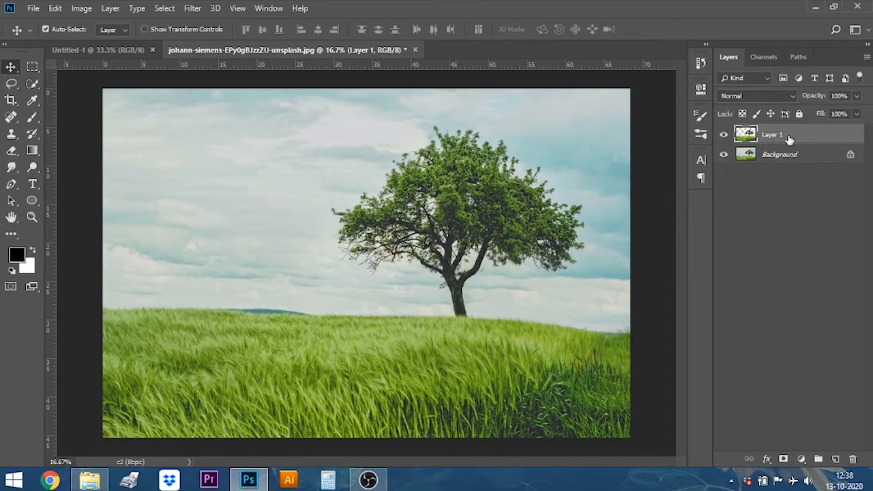
{"action": "left_click", "coordinate": [724, 155]}
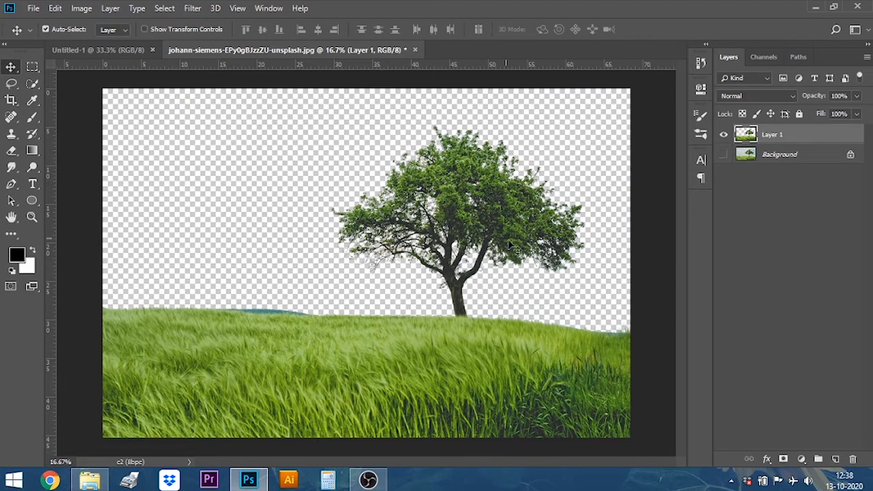
Add a new layer between the Background and the tree cutout and fill it with black.
{"action": "left_click", "coordinate": [801, 157]}
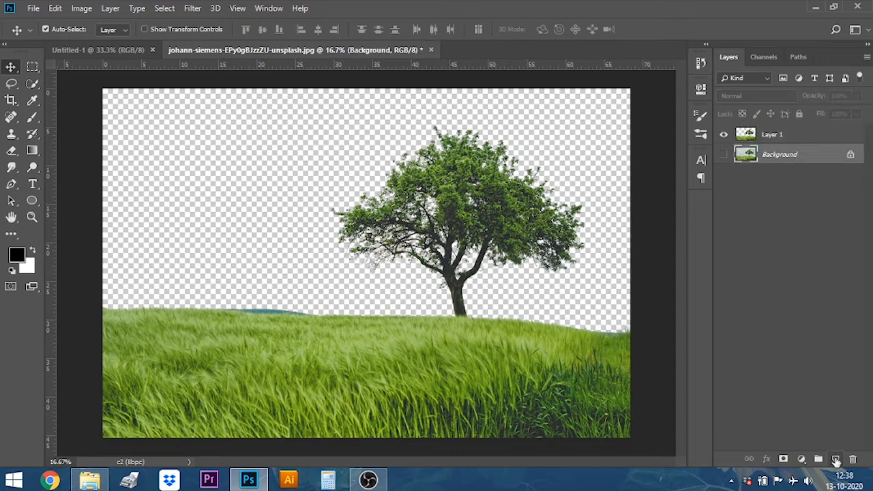
{"action": "left_click", "coordinate": [836, 460]}
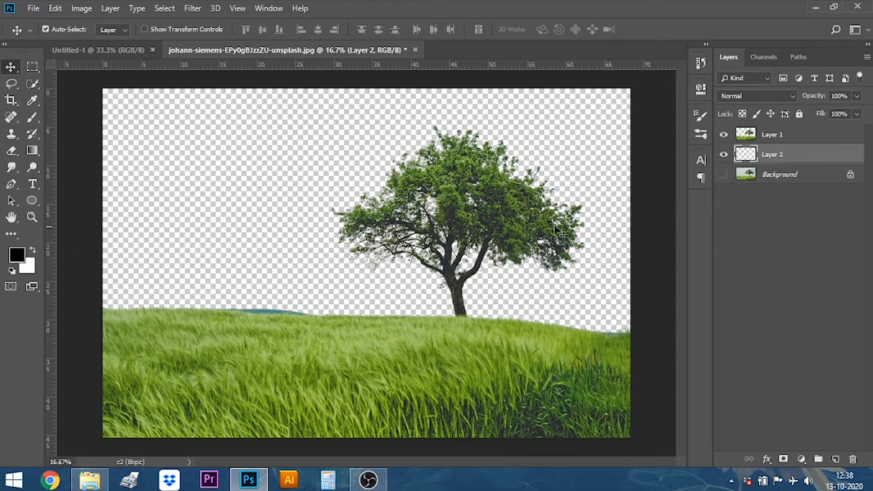
{"action": "key", "text": "alt+BackSpace"}
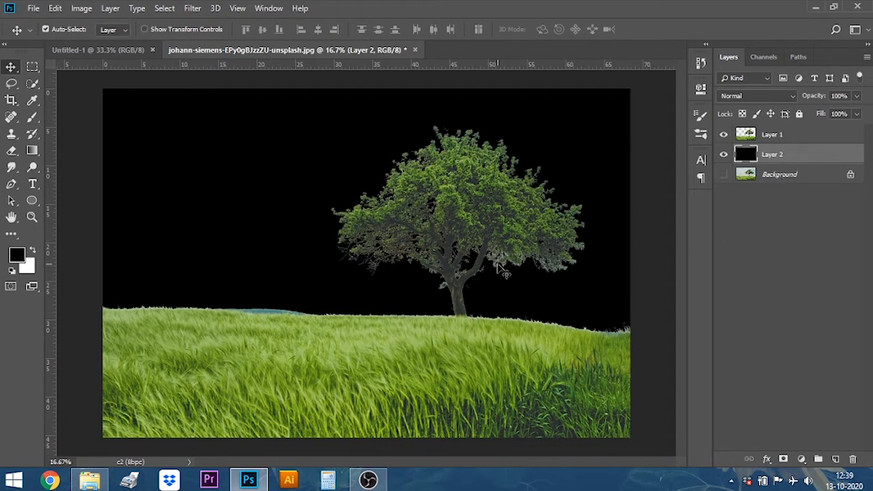
Defringe the tree and grass cutout on Layer 1 with a width of 3 pixels.
{"action": "scroll", "coordinate": [501, 269], "scroll_direction": "up", "scroll_amount": 5}
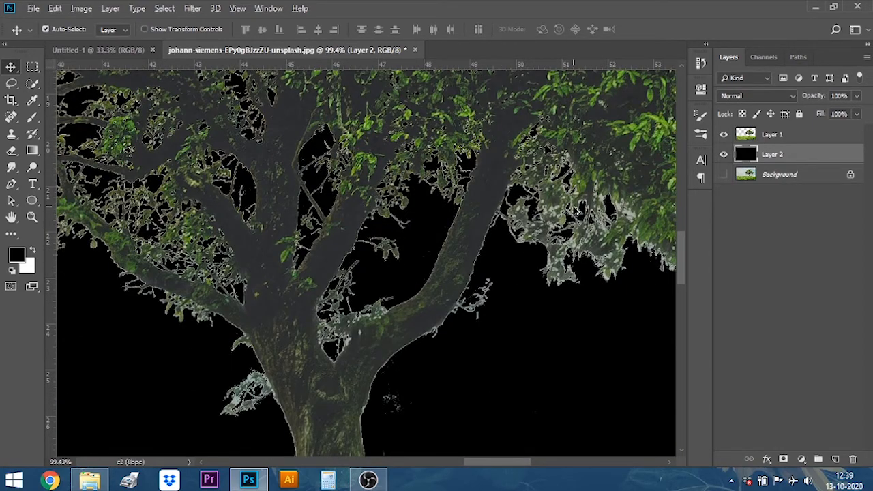
{"action": "scroll", "coordinate": [576, 213], "scroll_direction": "down", "scroll_amount": 2}
{"action": "scroll", "coordinate": [575, 214], "scroll_direction": "down", "scroll_amount": 1}
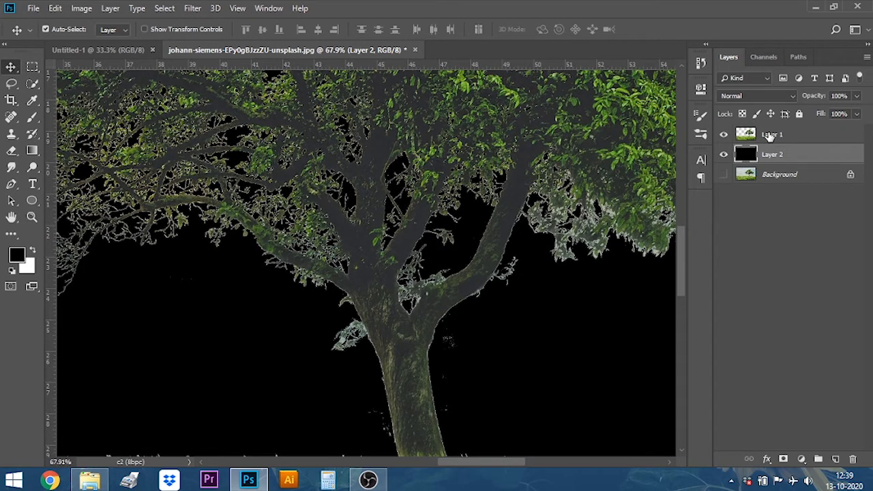
{"action": "left_click", "coordinate": [769, 136]}
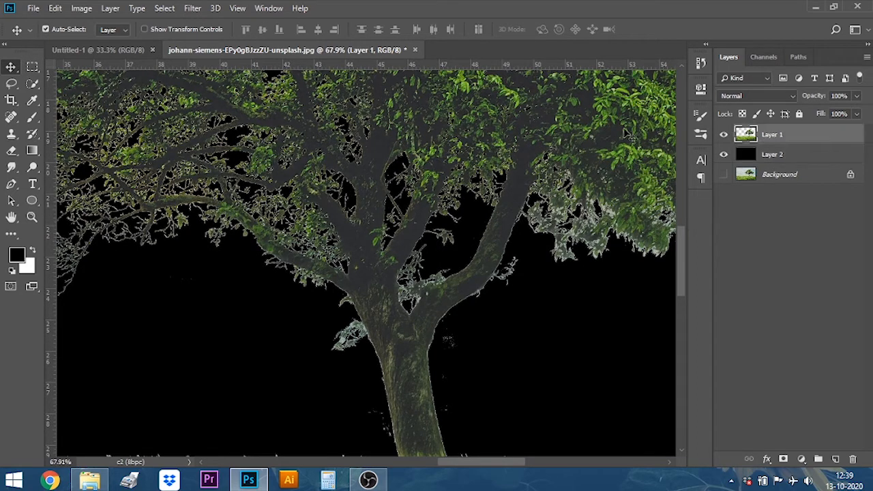
{"action": "left_click", "coordinate": [110, 9]}
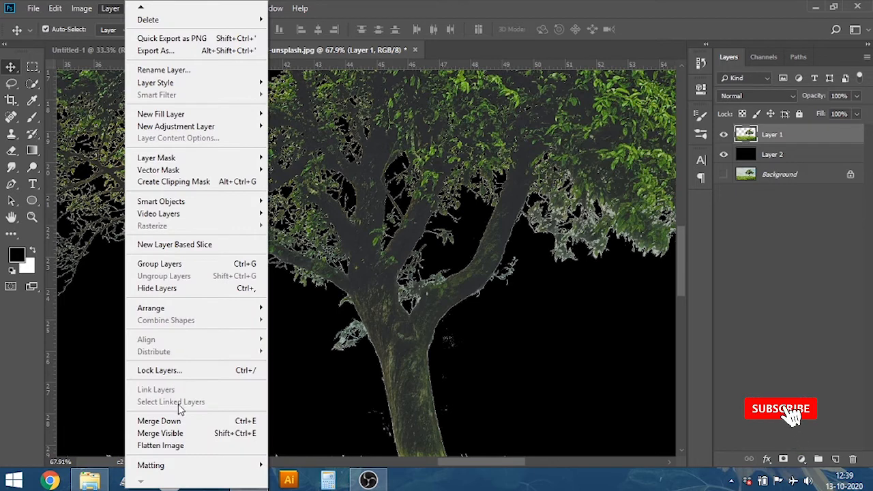
{"action": "mouse_move", "coordinate": [172, 468]}
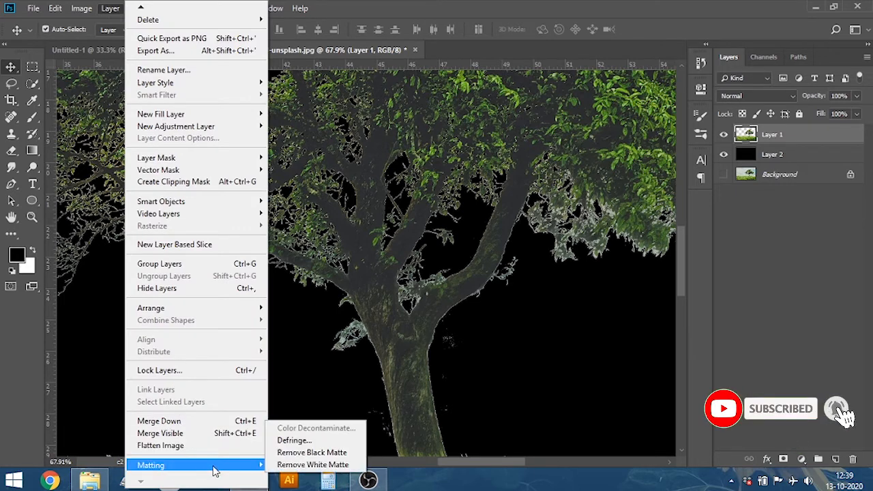
{"action": "left_click", "coordinate": [286, 439]}
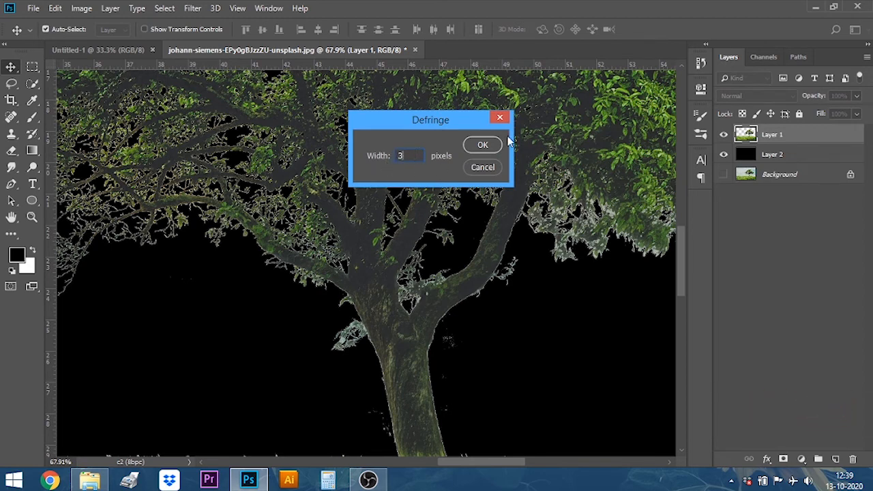
{"action": "left_click", "coordinate": [482, 144]}
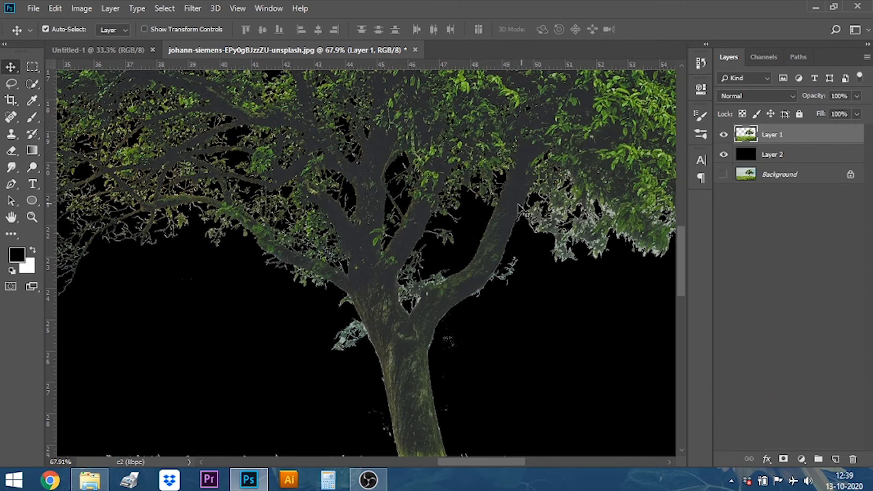
Defringe the Layer 1 cutout a second time, again with a width of 3 pixels.
{"action": "left_click", "coordinate": [112, 10]}
{"action": "mouse_move", "coordinate": [148, 471]}
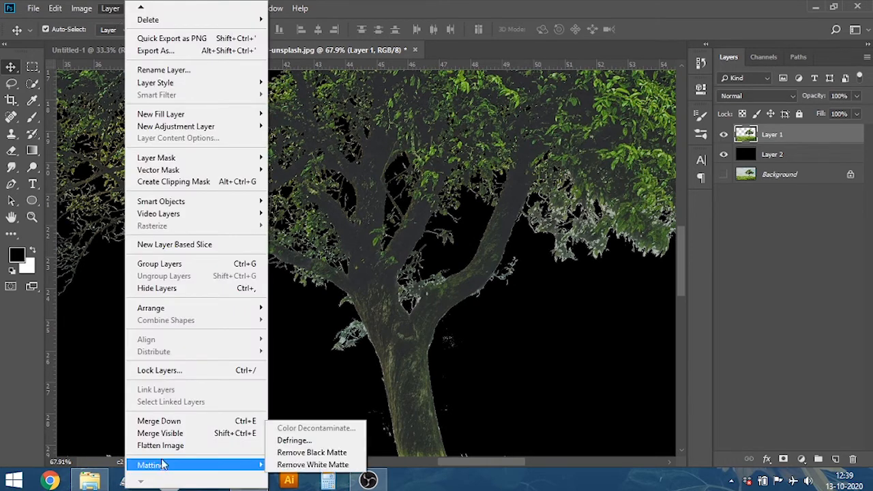
{"action": "left_click", "coordinate": [290, 439]}
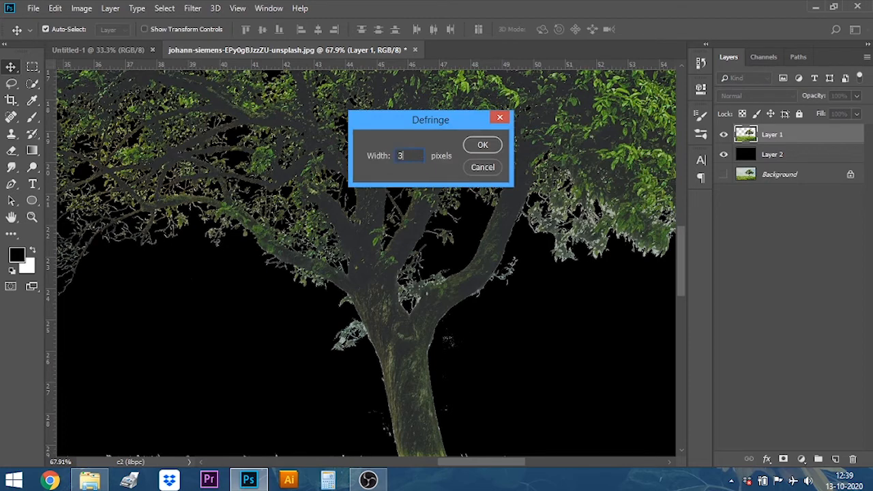
{"action": "left_click", "coordinate": [492, 145]}
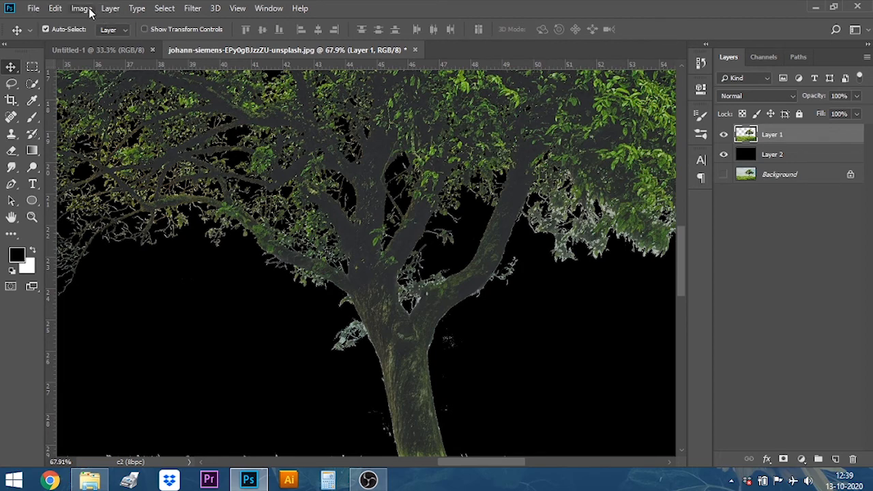
Apply a third Defringe to the Layer 1 cutout with a width of 1 pixel.
{"action": "left_click", "coordinate": [110, 9]}
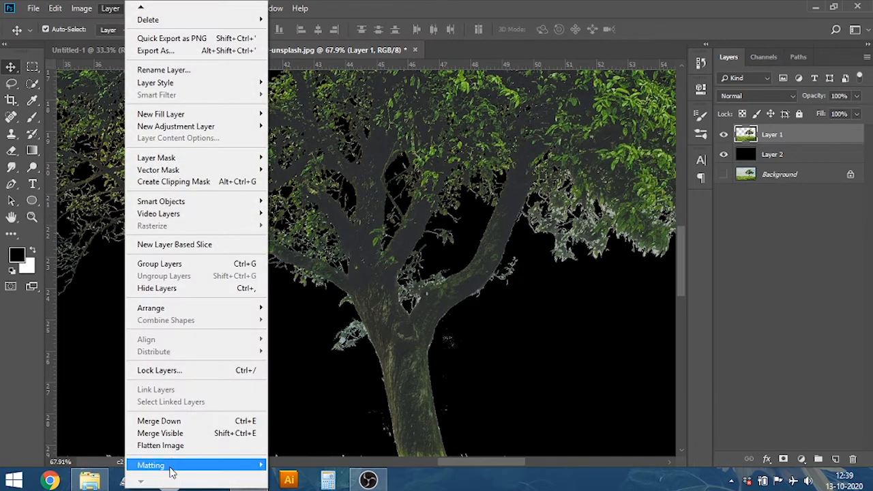
{"action": "mouse_move", "coordinate": [171, 469]}
{"action": "left_click", "coordinate": [277, 443]}
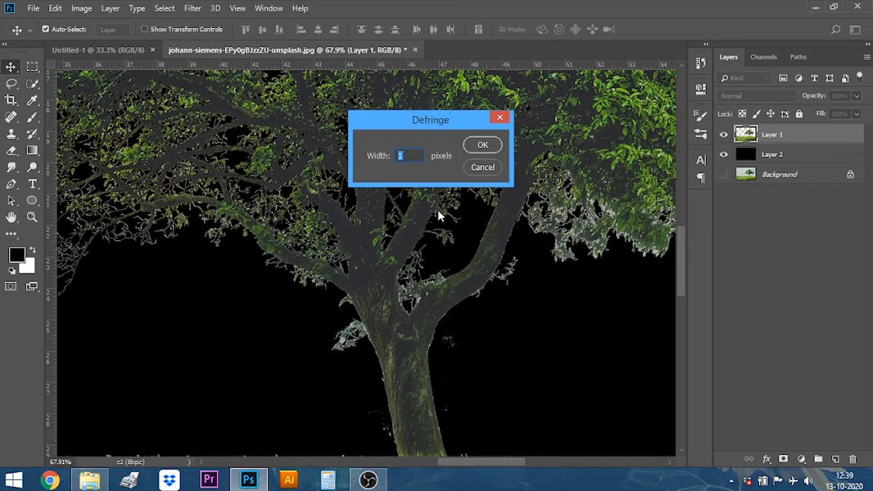
{"action": "left_click", "coordinate": [480, 145]}
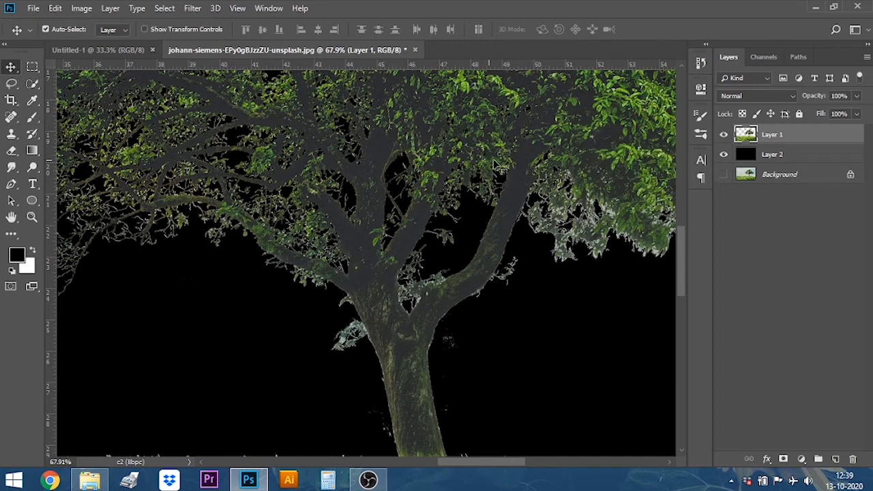
Select the black Layer 2 beneath the cutout and hide it.
{"action": "scroll", "coordinate": [551, 275], "scroll_direction": "down", "scroll_amount": 2}
{"action": "scroll", "coordinate": [551, 276], "scroll_direction": "down", "scroll_amount": 7}
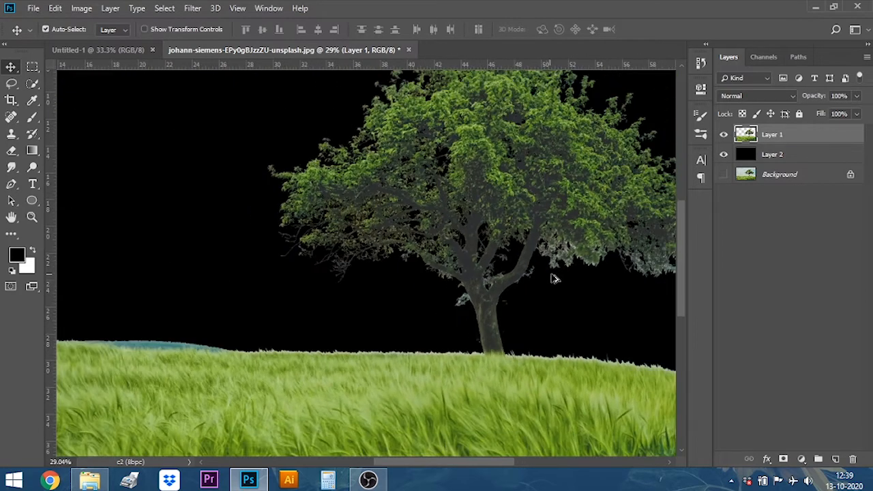
{"action": "scroll", "coordinate": [620, 293], "scroll_direction": "down", "scroll_amount": 1}
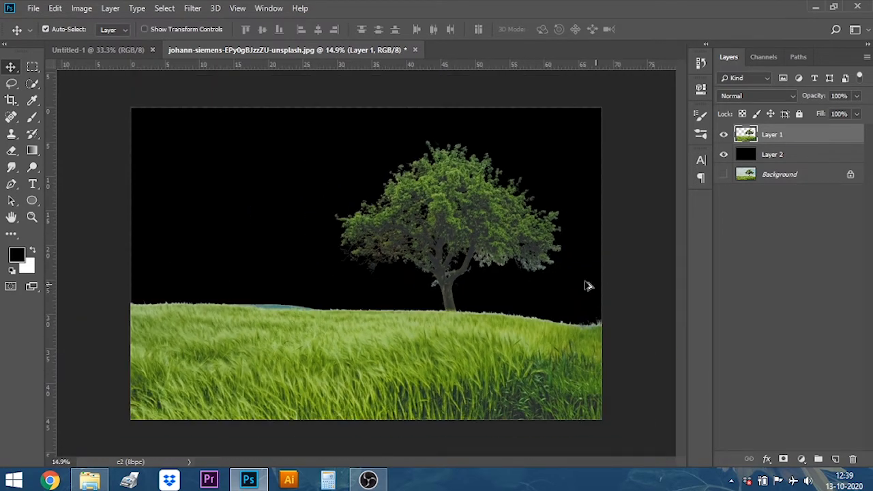
{"action": "scroll", "coordinate": [567, 281], "scroll_direction": "down", "scroll_amount": 1}
{"action": "scroll", "coordinate": [528, 274], "scroll_direction": "up", "scroll_amount": 1}
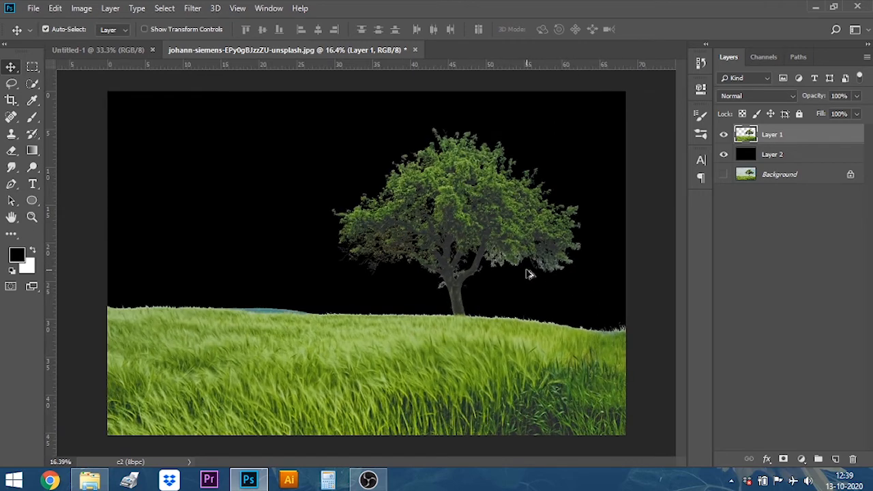
{"action": "left_click", "coordinate": [758, 158]}
{"action": "left_click", "coordinate": [723, 155]}
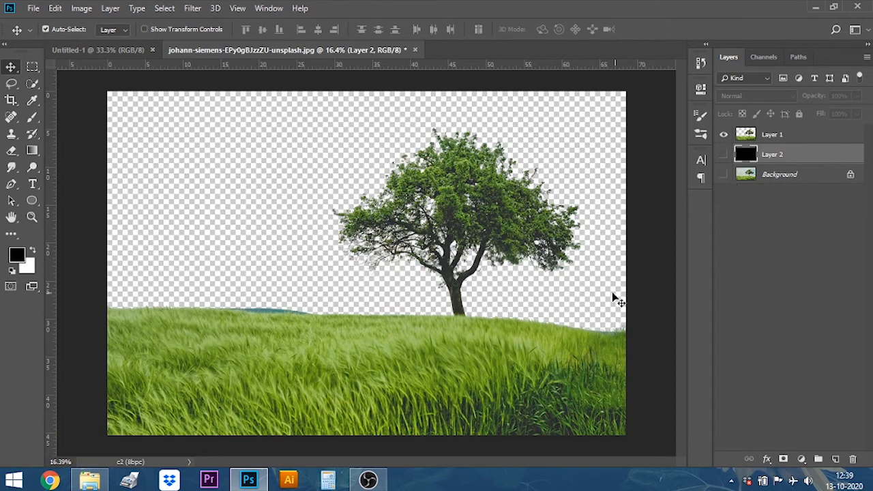
Examine the leaf and branch edges of the tree cutout against the transparent background, both close up and as a whole.
{"action": "scroll", "coordinate": [500, 240], "scroll_direction": "up", "scroll_amount": 6}
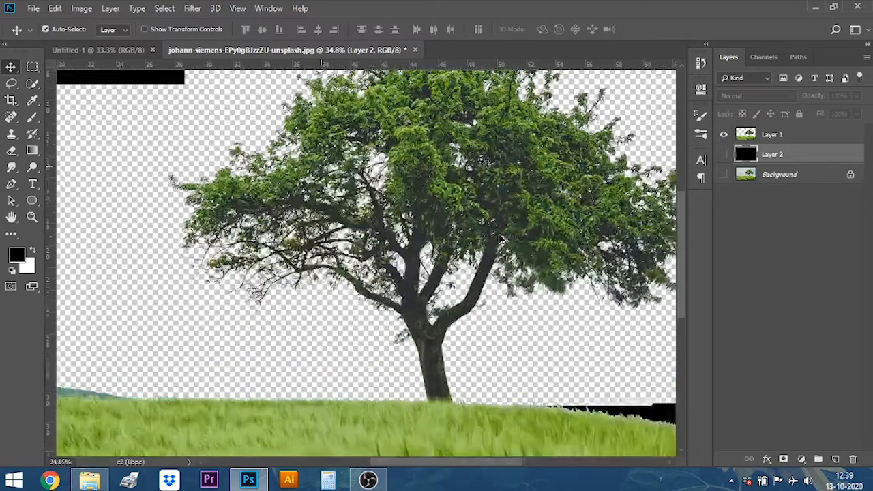
{"action": "scroll", "coordinate": [500, 240], "scroll_direction": "up", "scroll_amount": 3}
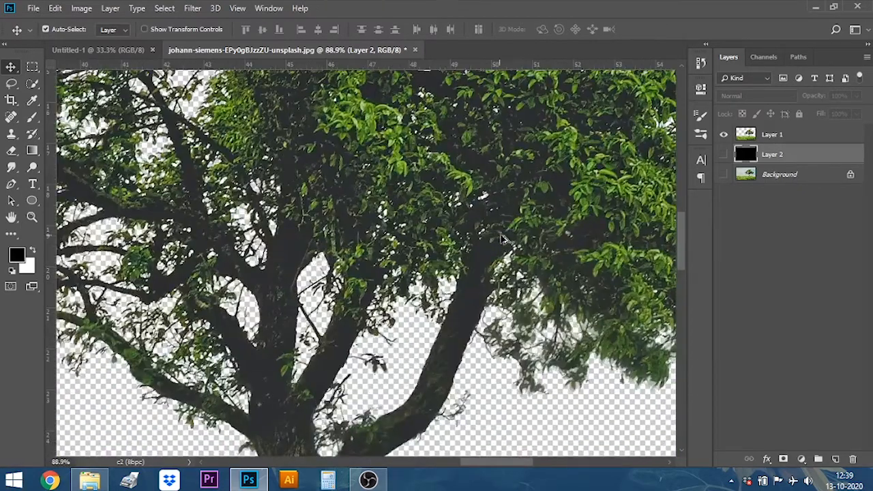
{"action": "scroll", "coordinate": [566, 326], "scroll_direction": "up", "scroll_amount": 2}
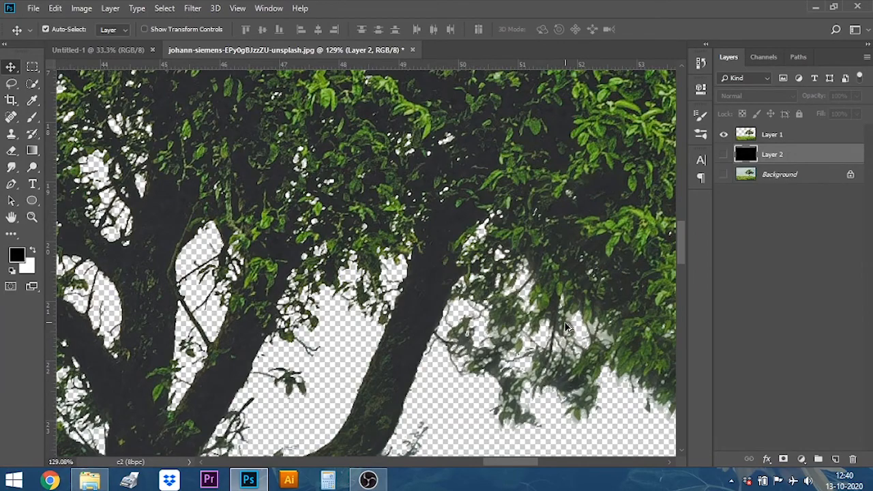
{"action": "scroll", "coordinate": [566, 328], "scroll_direction": "down", "scroll_amount": 6}
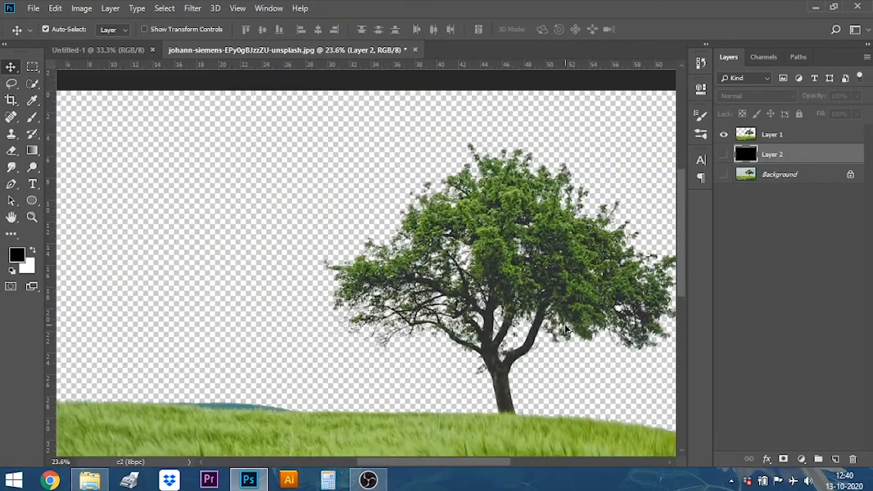
{"action": "scroll", "coordinate": [593, 336], "scroll_direction": "down", "scroll_amount": 2}
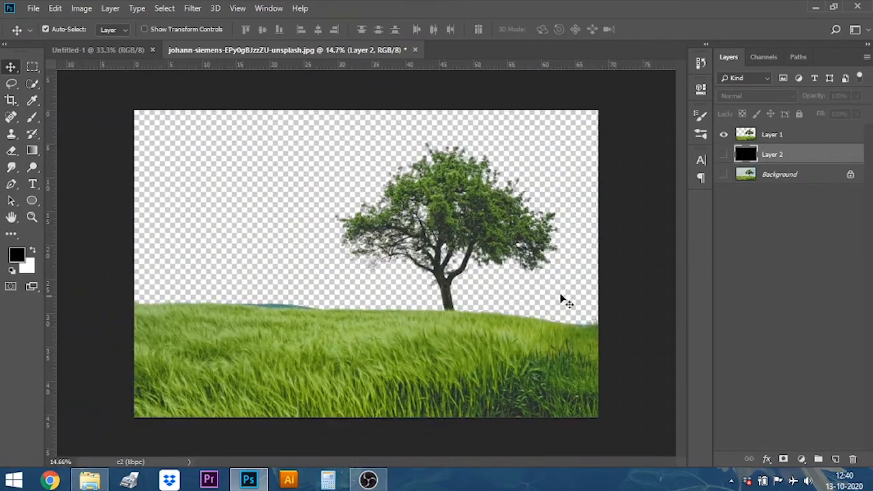
{"action": "scroll", "coordinate": [541, 293], "scroll_direction": "up", "scroll_amount": 1}
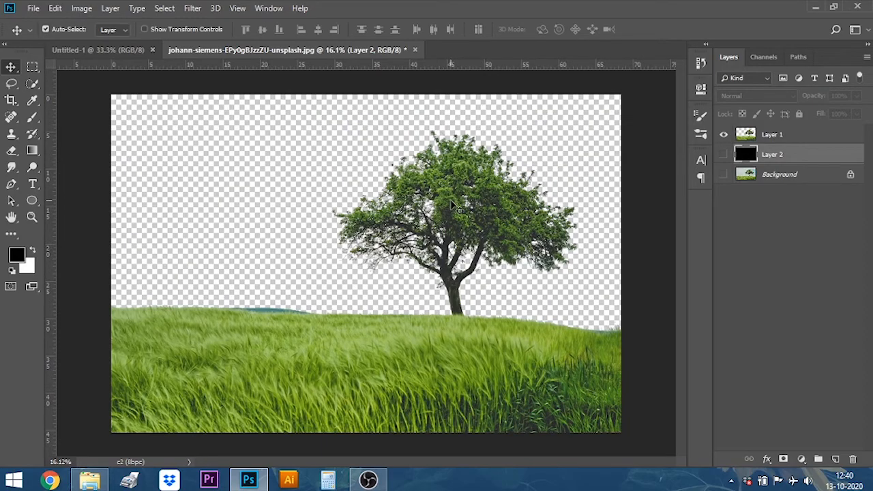